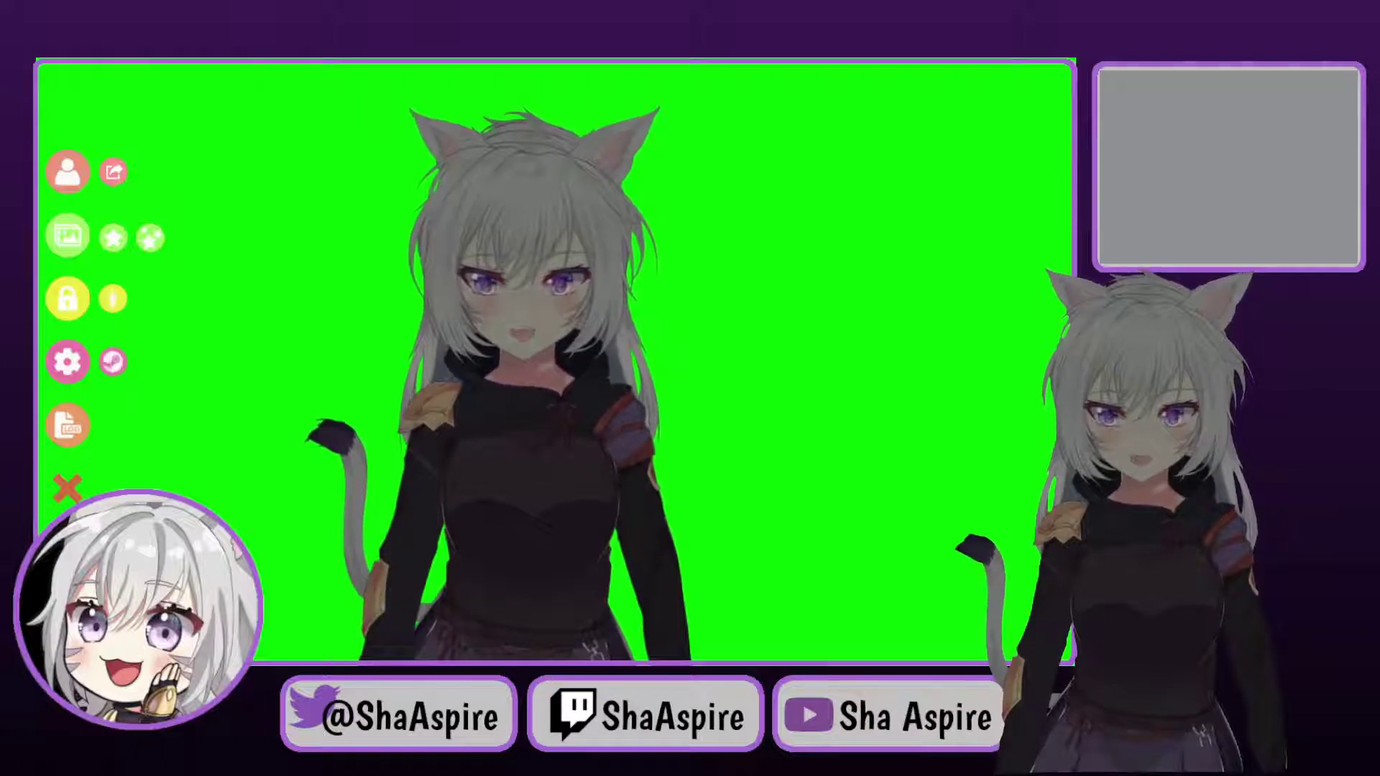
Open the camera settings at Display Lighting: displays 1 and 2, brightness 44, overlay 10, smoothing 3
click(67, 361)
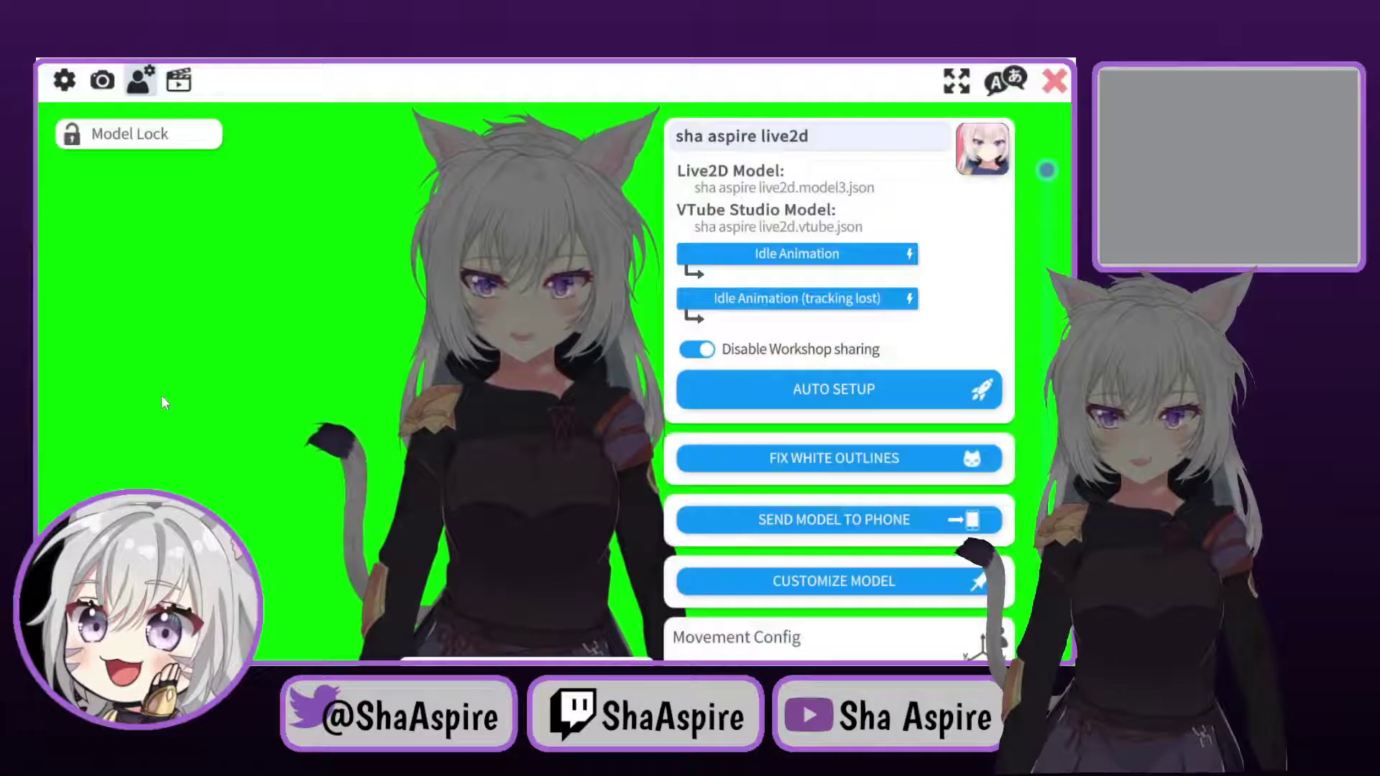
click(102, 81)
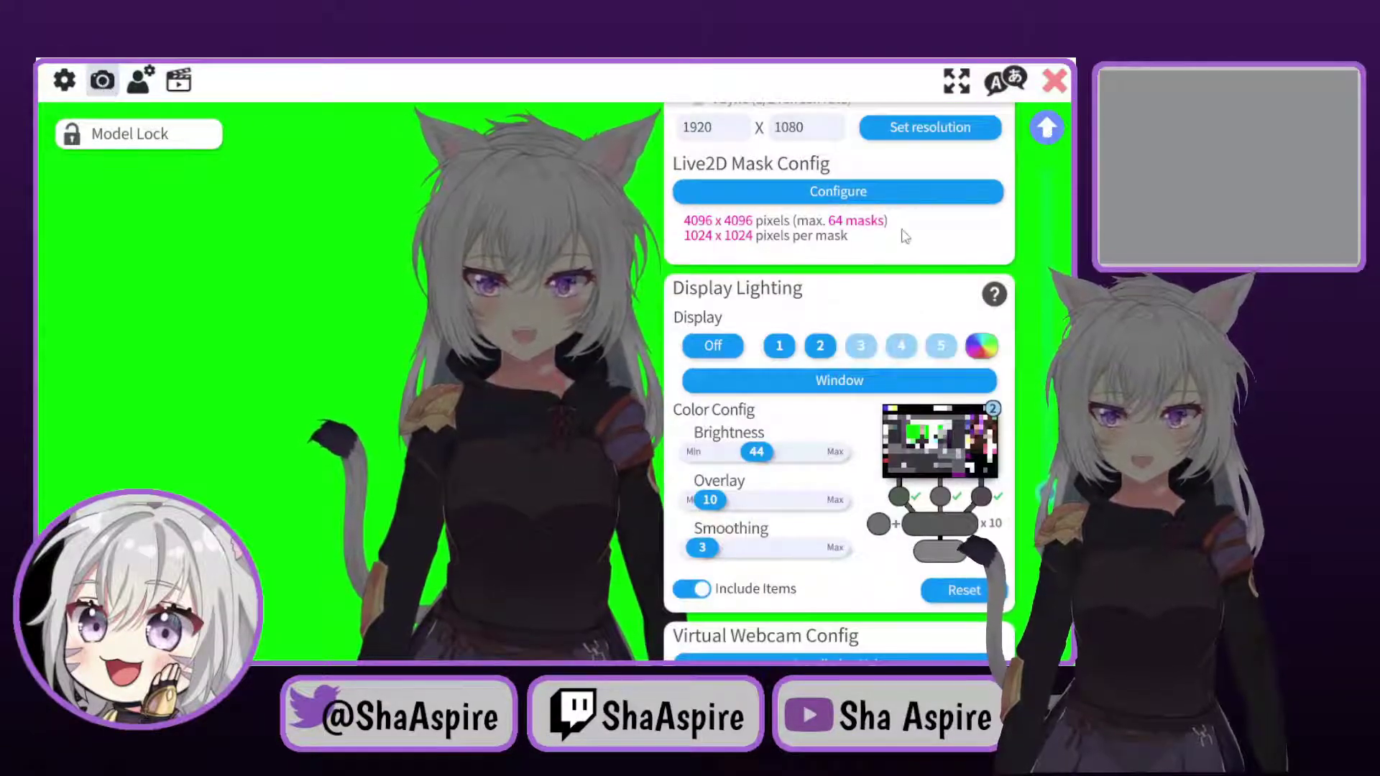
click(102, 81)
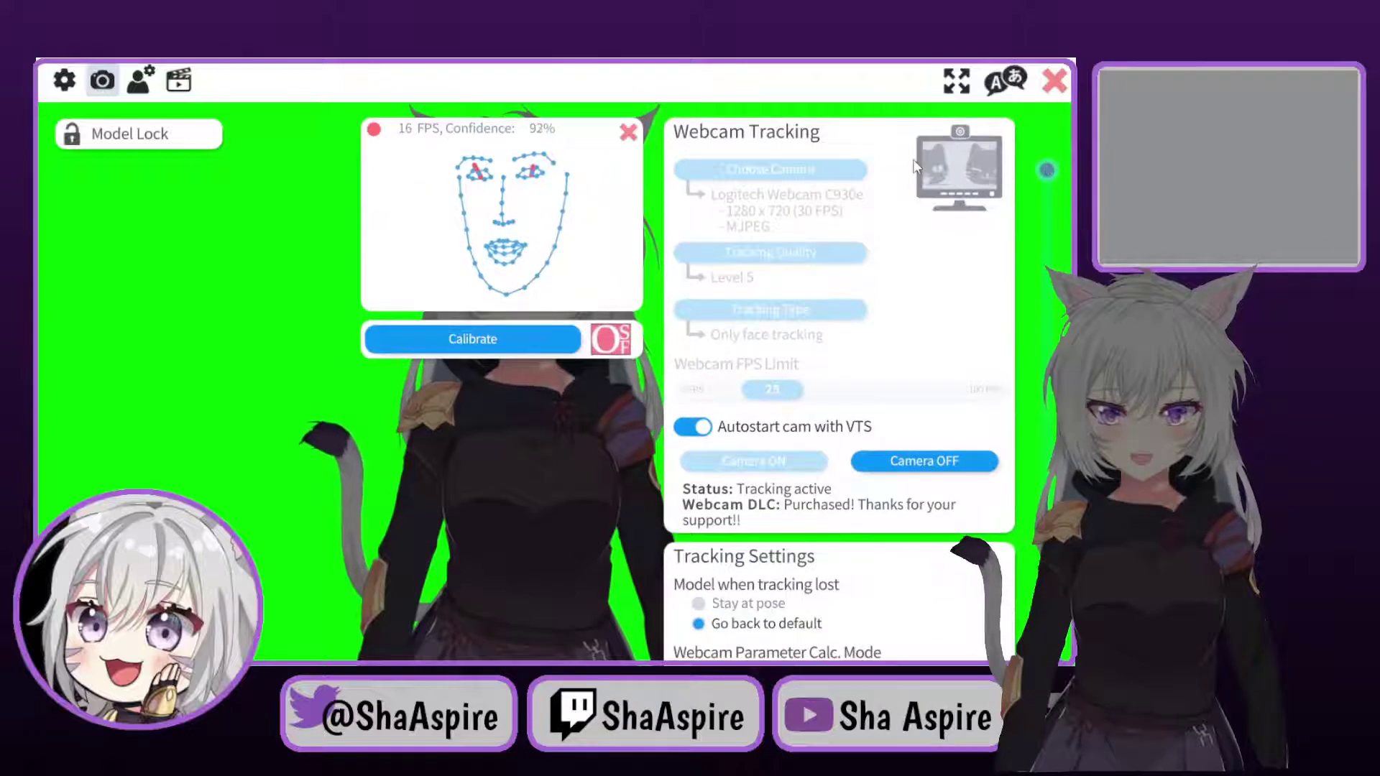
drag(1047, 175, 1044, 517)
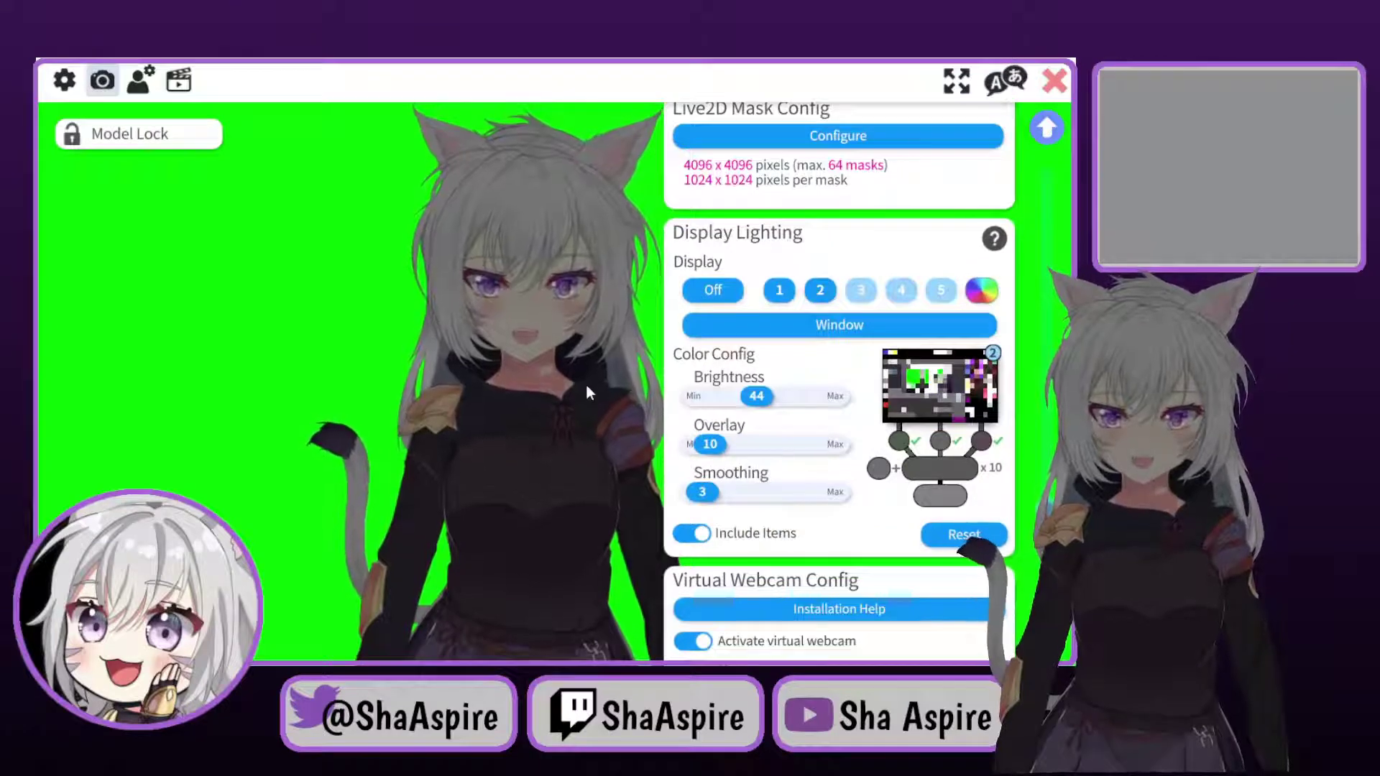
Turn Display Lighting off and back on using display 2, then set brightness to 25 after zeroing it
click(722, 296)
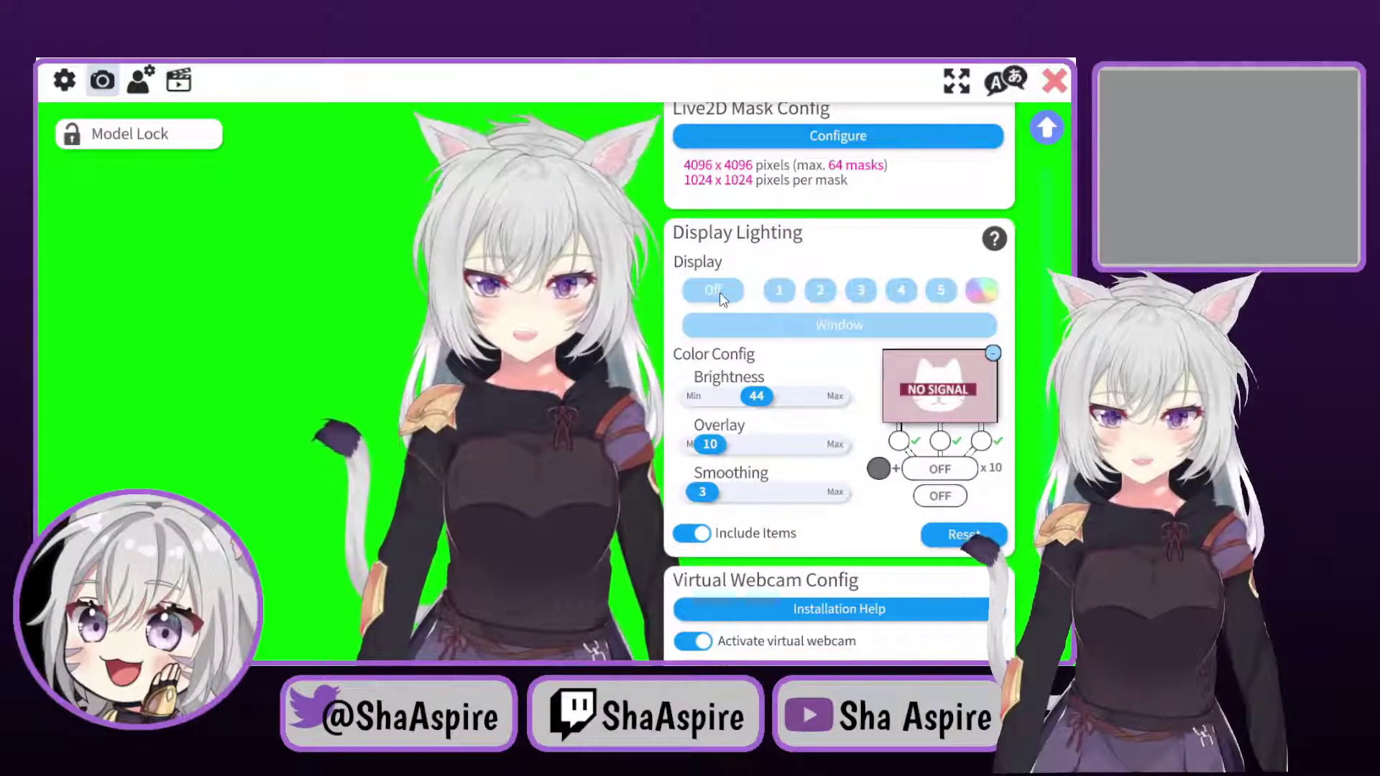
click(821, 293)
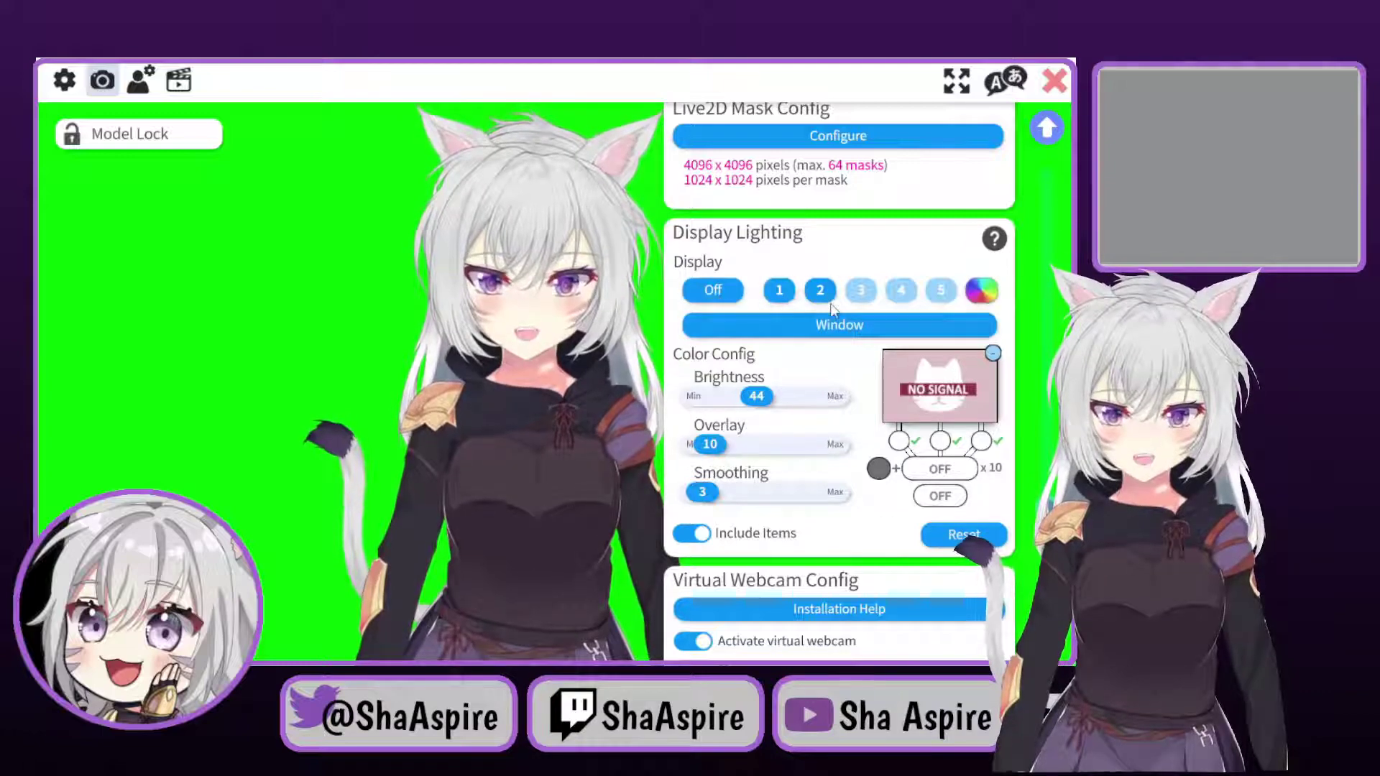
click(823, 290)
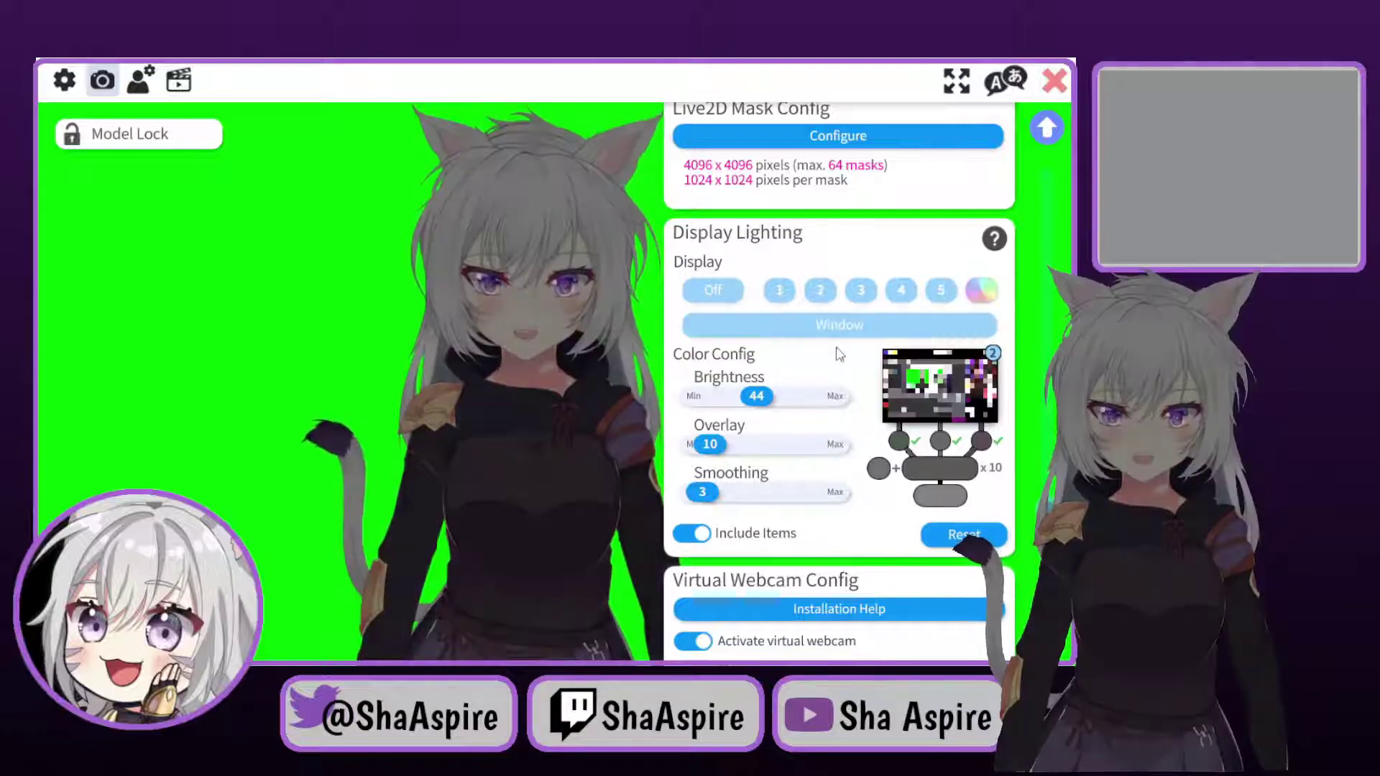
drag(757, 402, 687, 400)
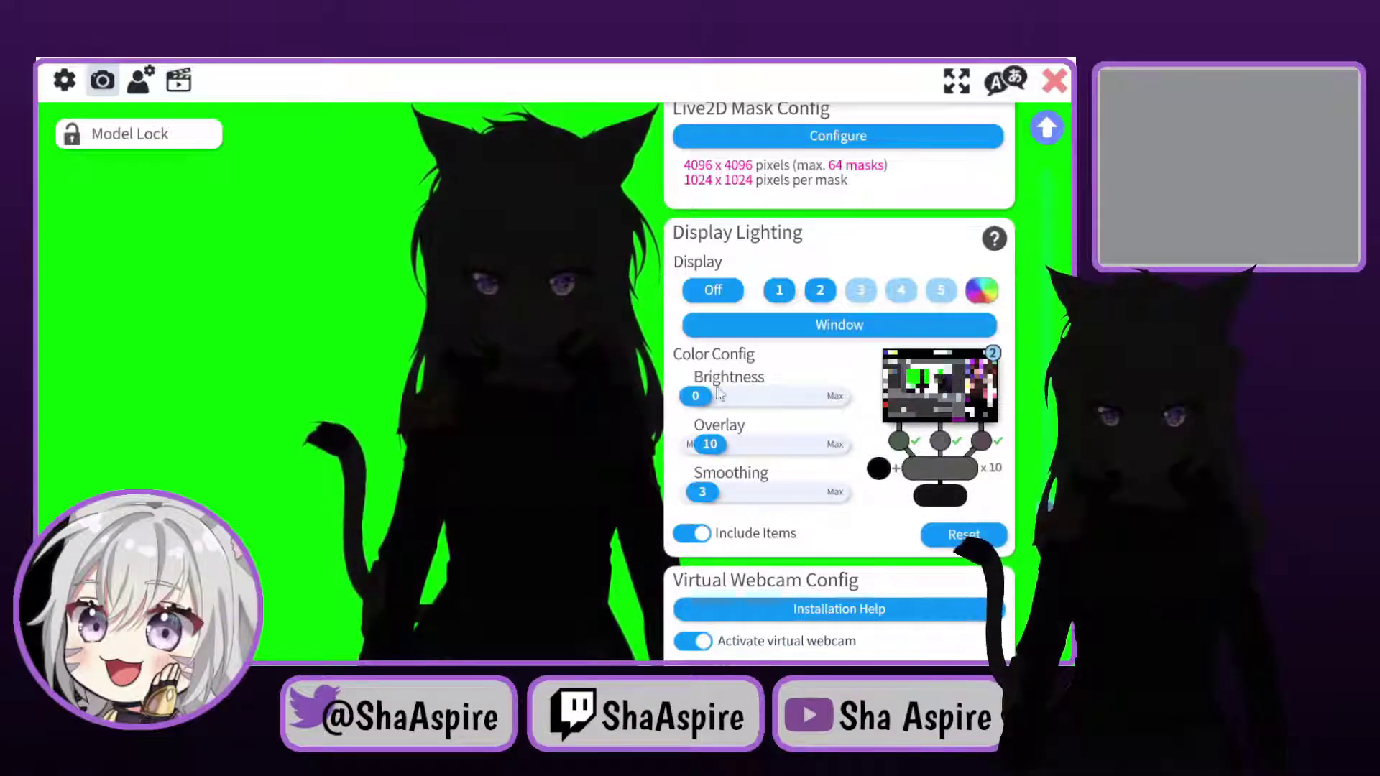
drag(702, 403, 749, 401)
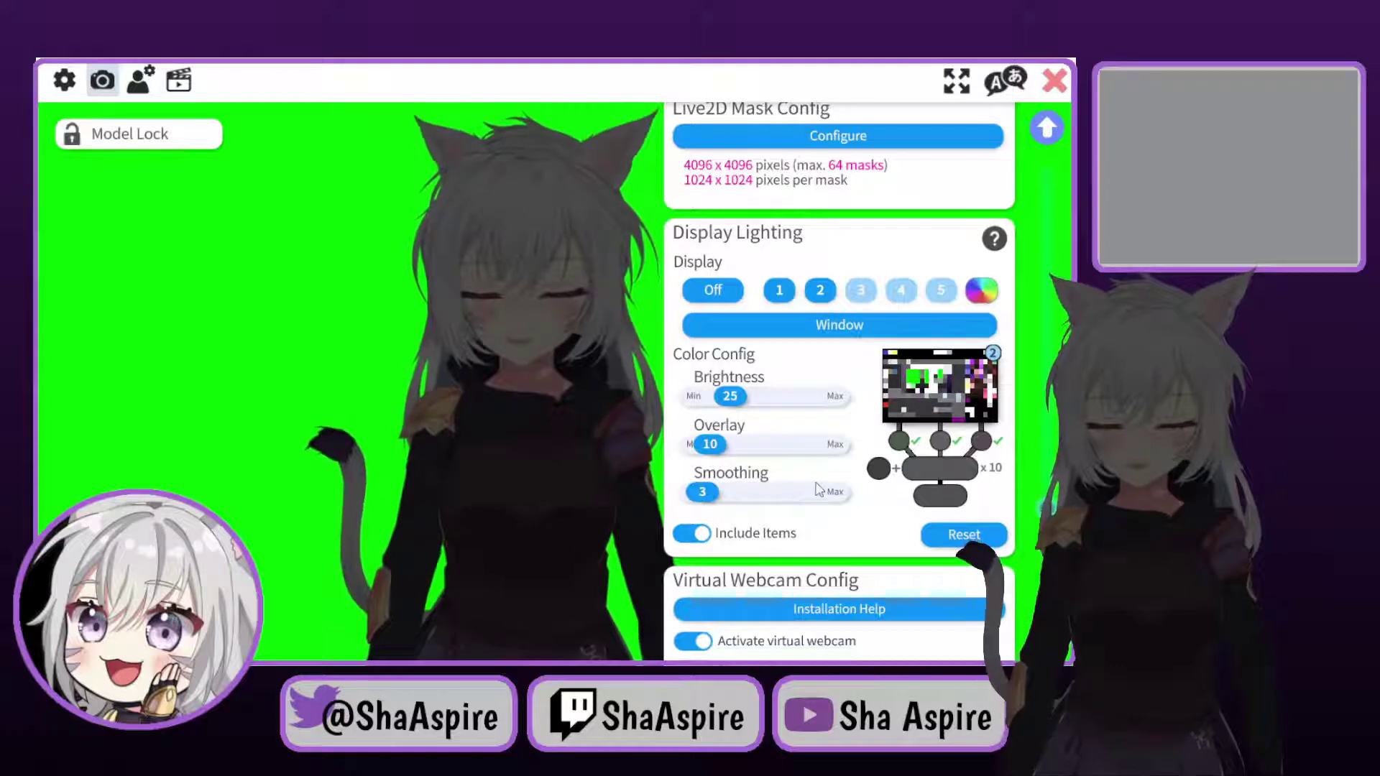
Switch lighting to display 1, then set a custom orange lighting colour #DB782D
click(780, 293)
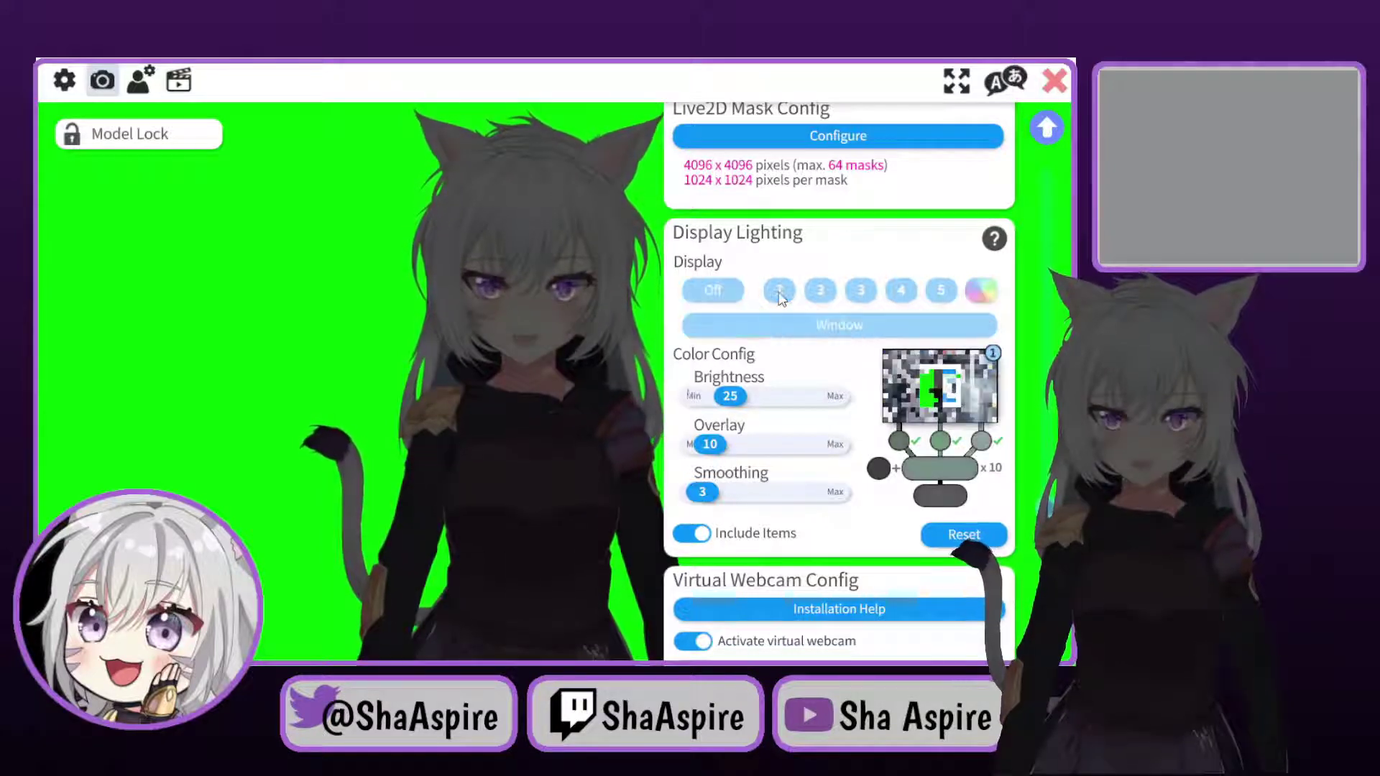
click(982, 291)
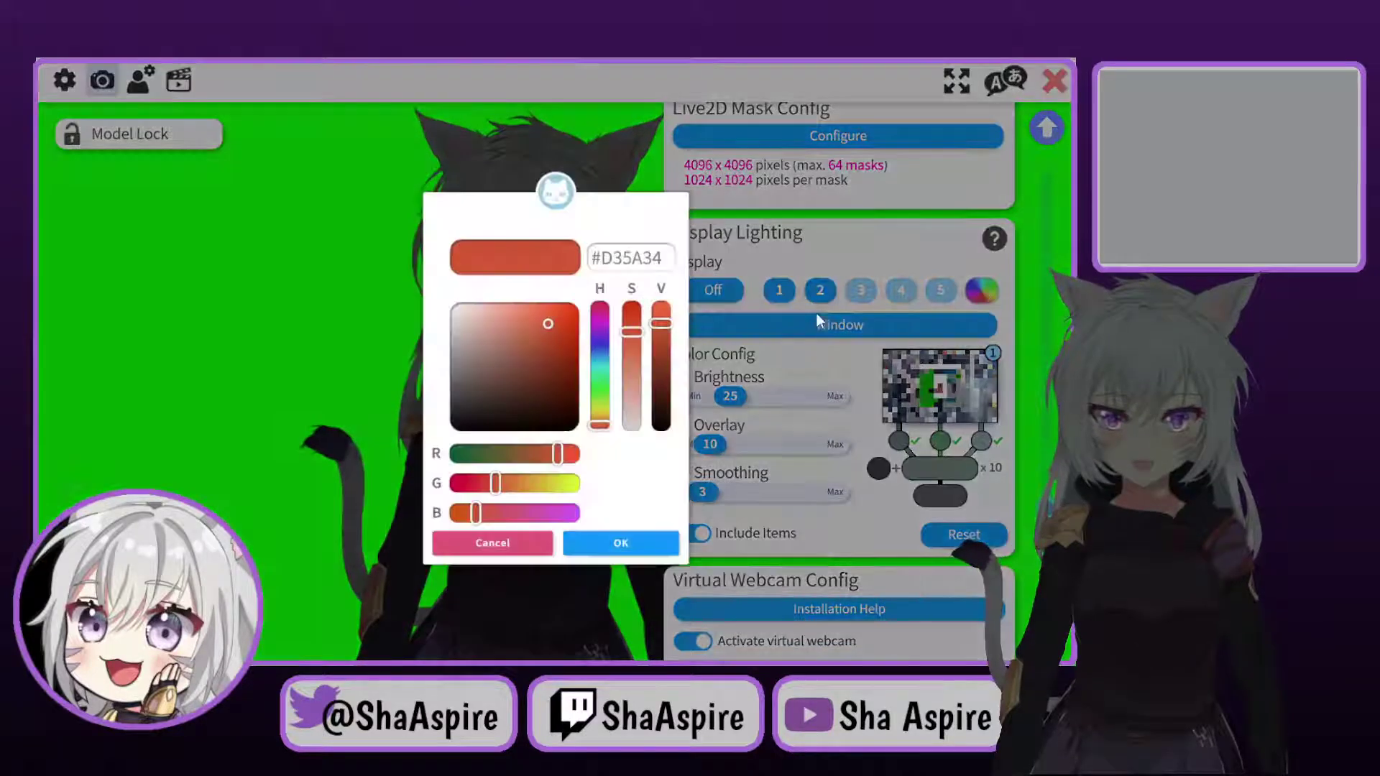
drag(549, 325, 553, 319)
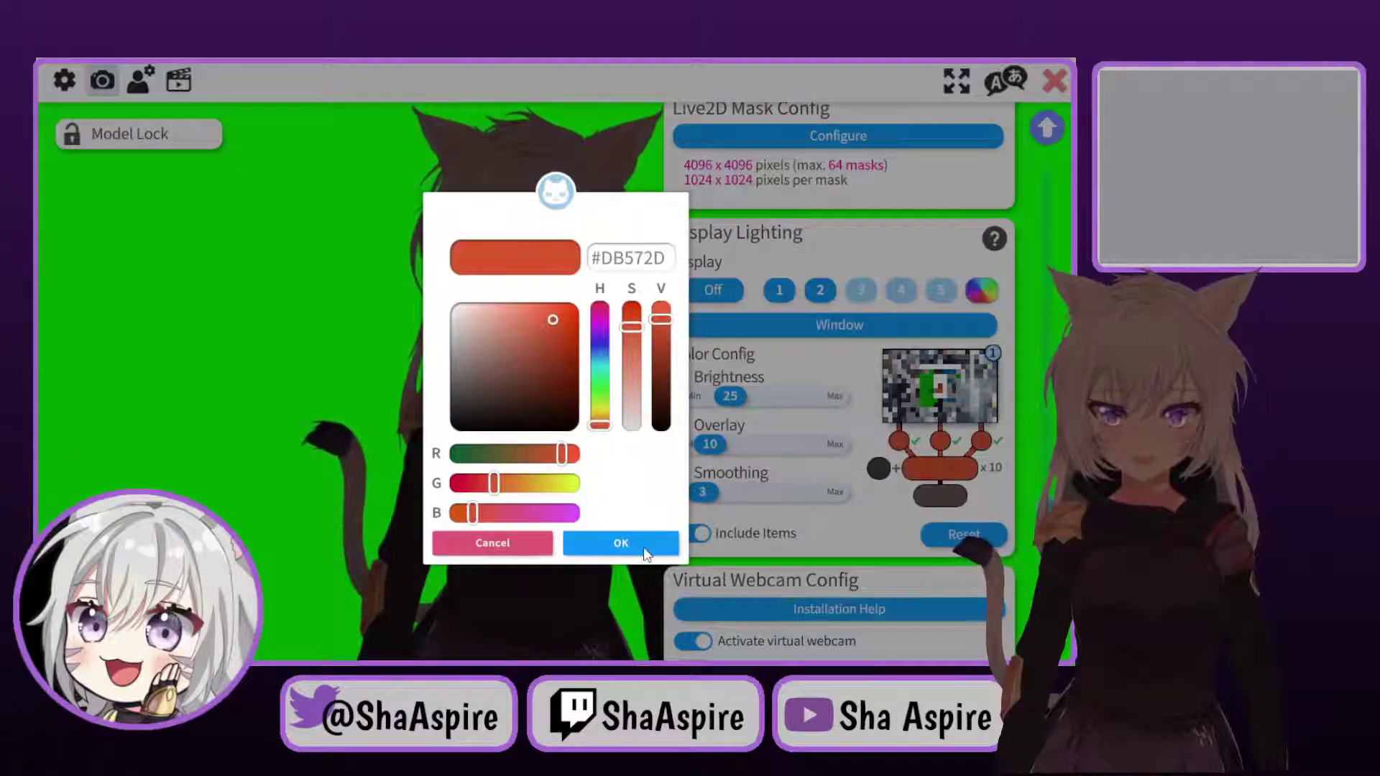
drag(513, 484, 518, 485)
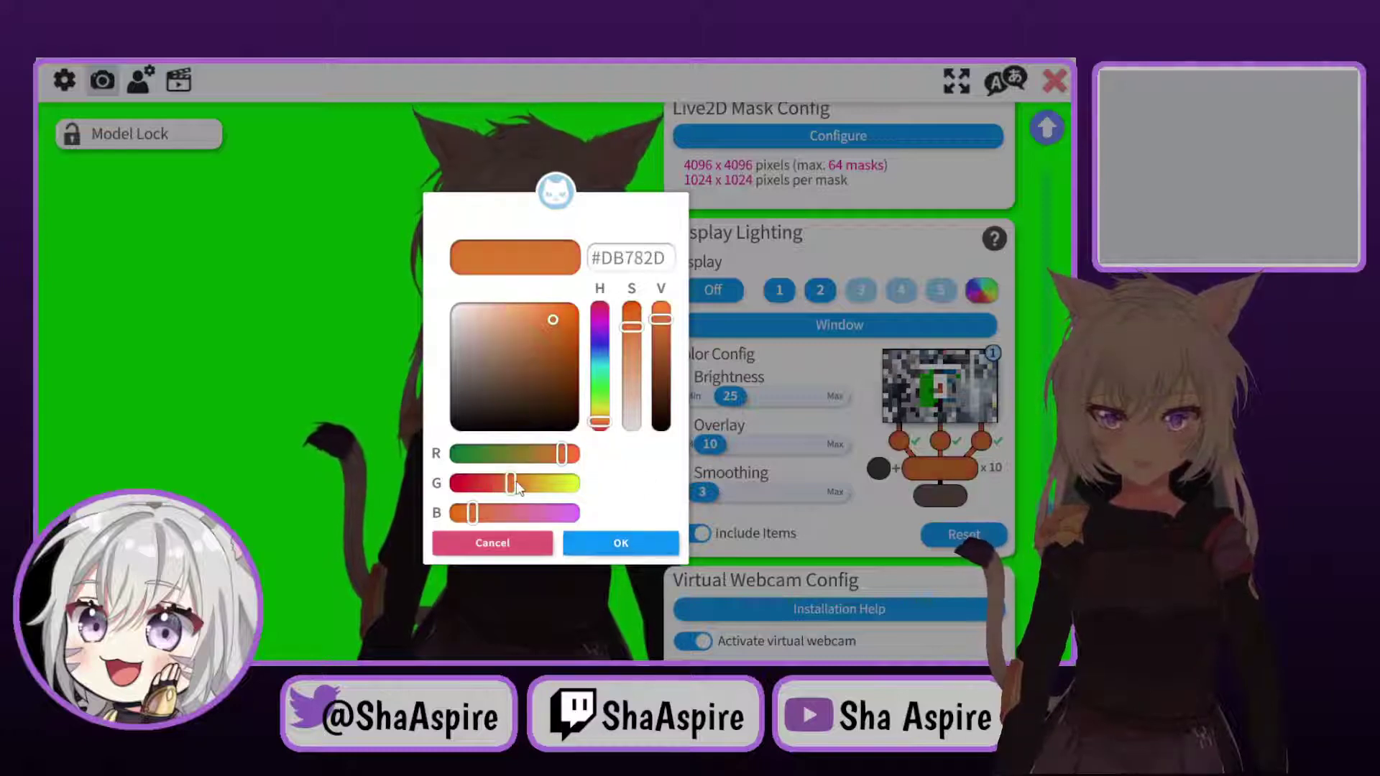
click(599, 546)
Set overlay to 12 and smoothing to 4, tuning brightness between 54 and 62
drag(712, 447, 803, 394)
mouse_move(708, 445)
mouse_down()
mouse_move(735, 445)
mouse_move(720, 446)
mouse_up()
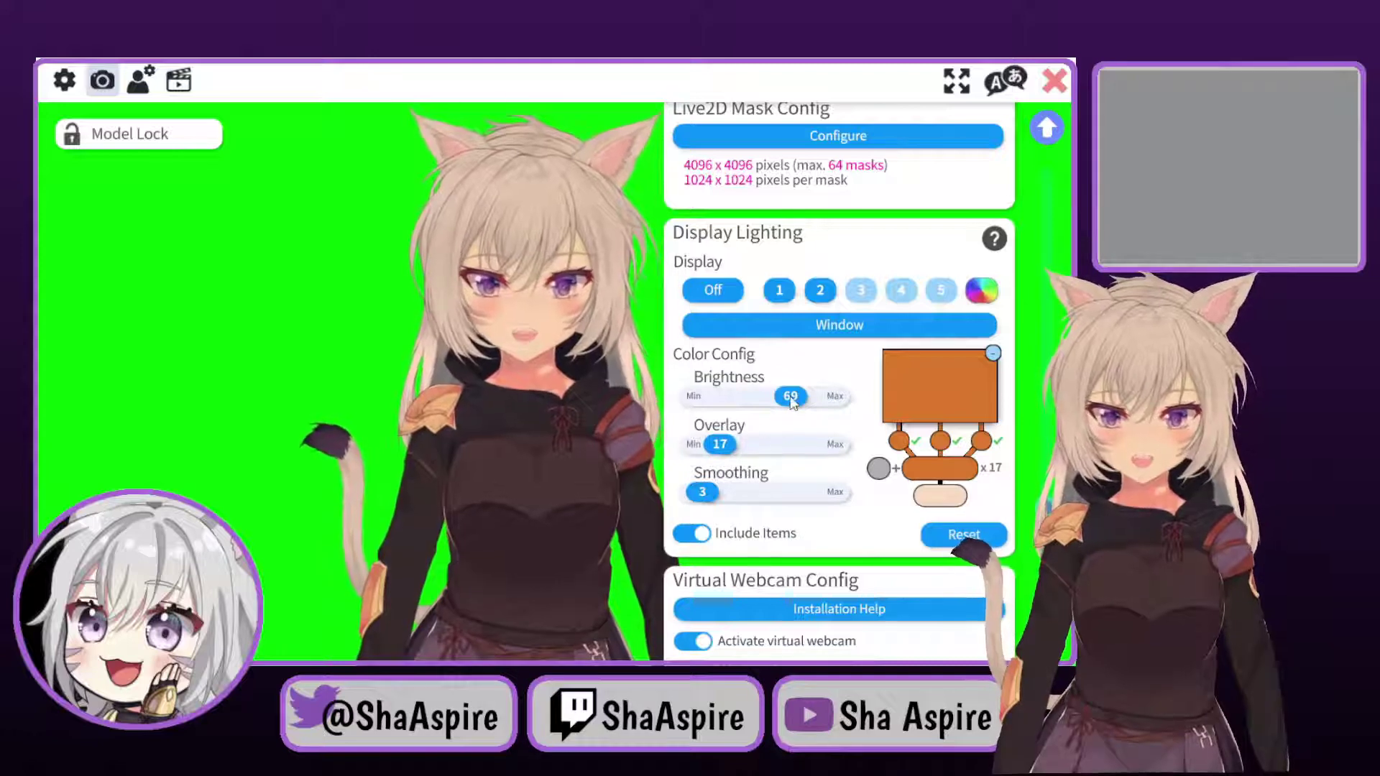
drag(791, 396, 769, 397)
drag(702, 492, 713, 444)
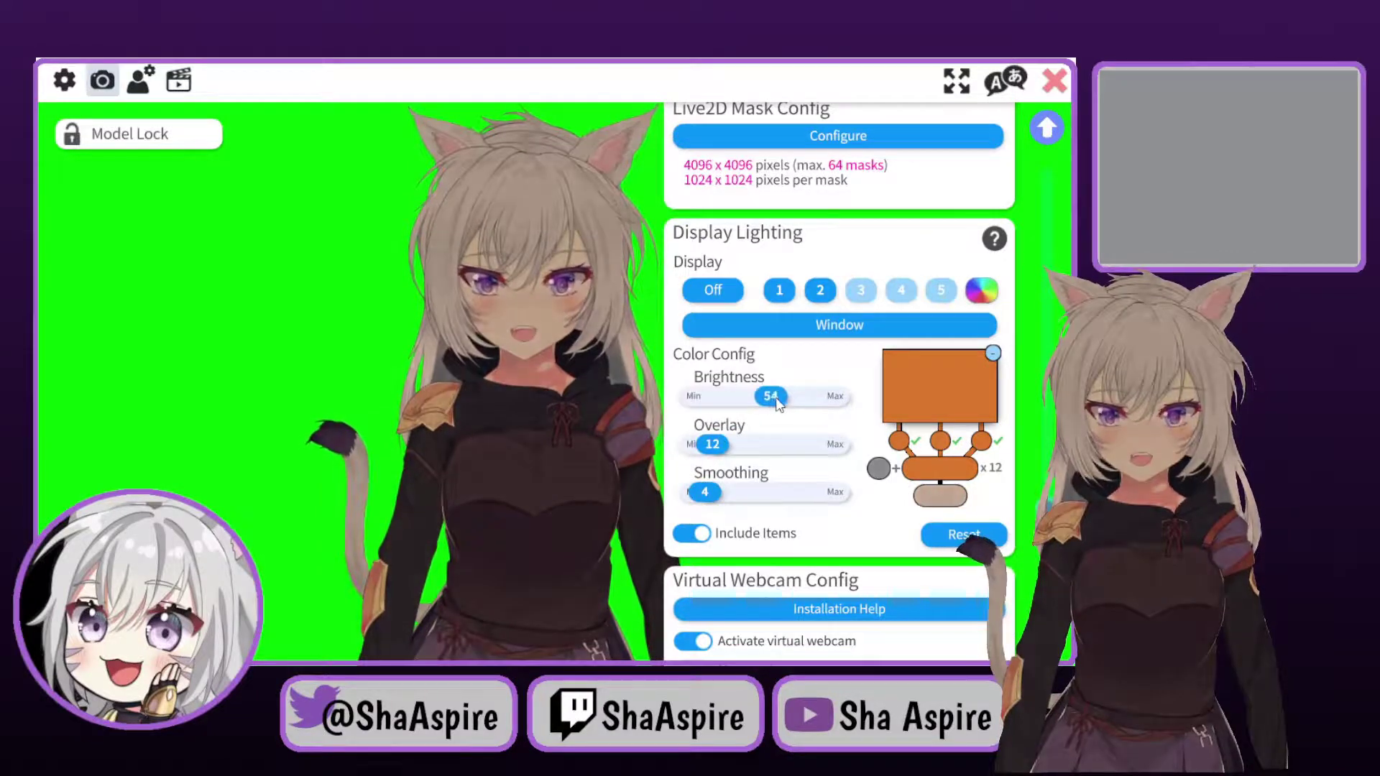
drag(776, 402, 787, 401)
Capture lighting from display 2 again and lower the brightness to 33
click(819, 292)
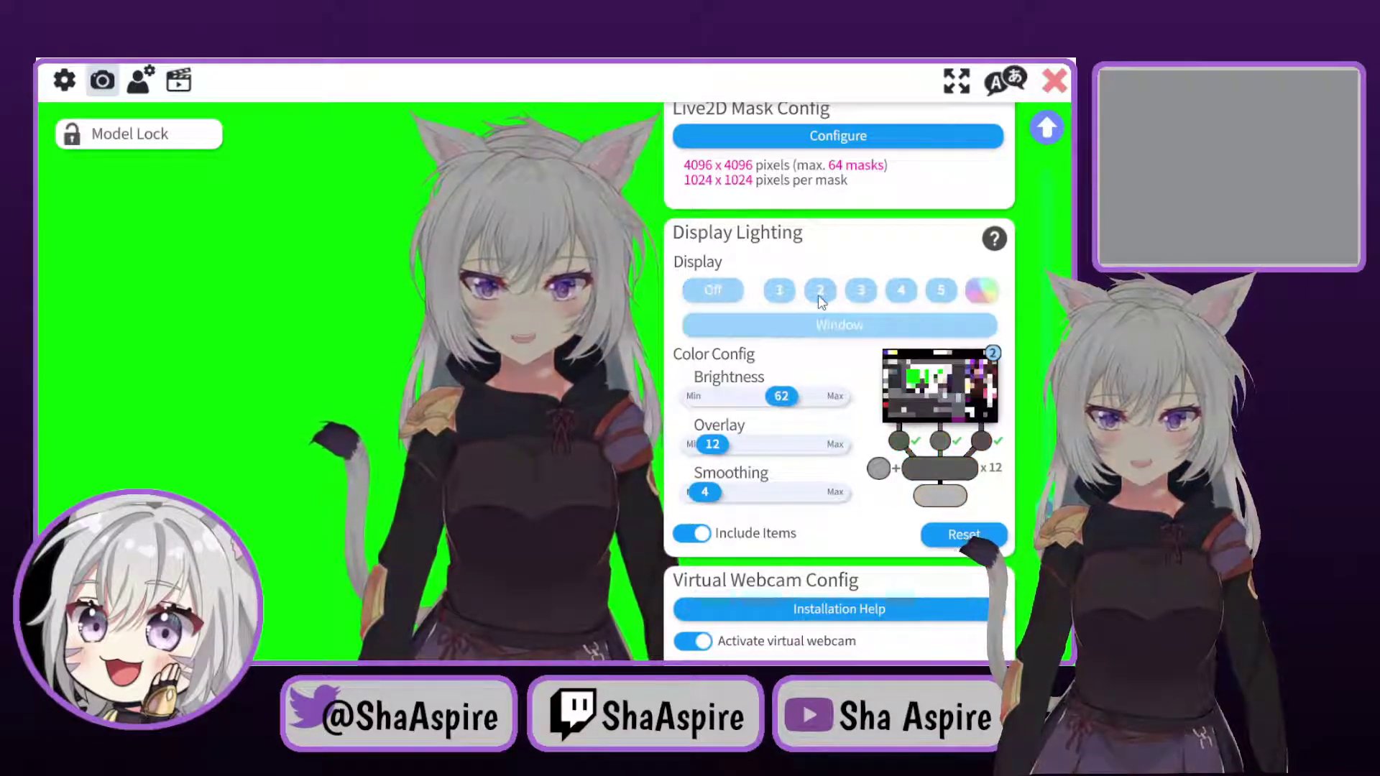
drag(776, 403, 740, 398)
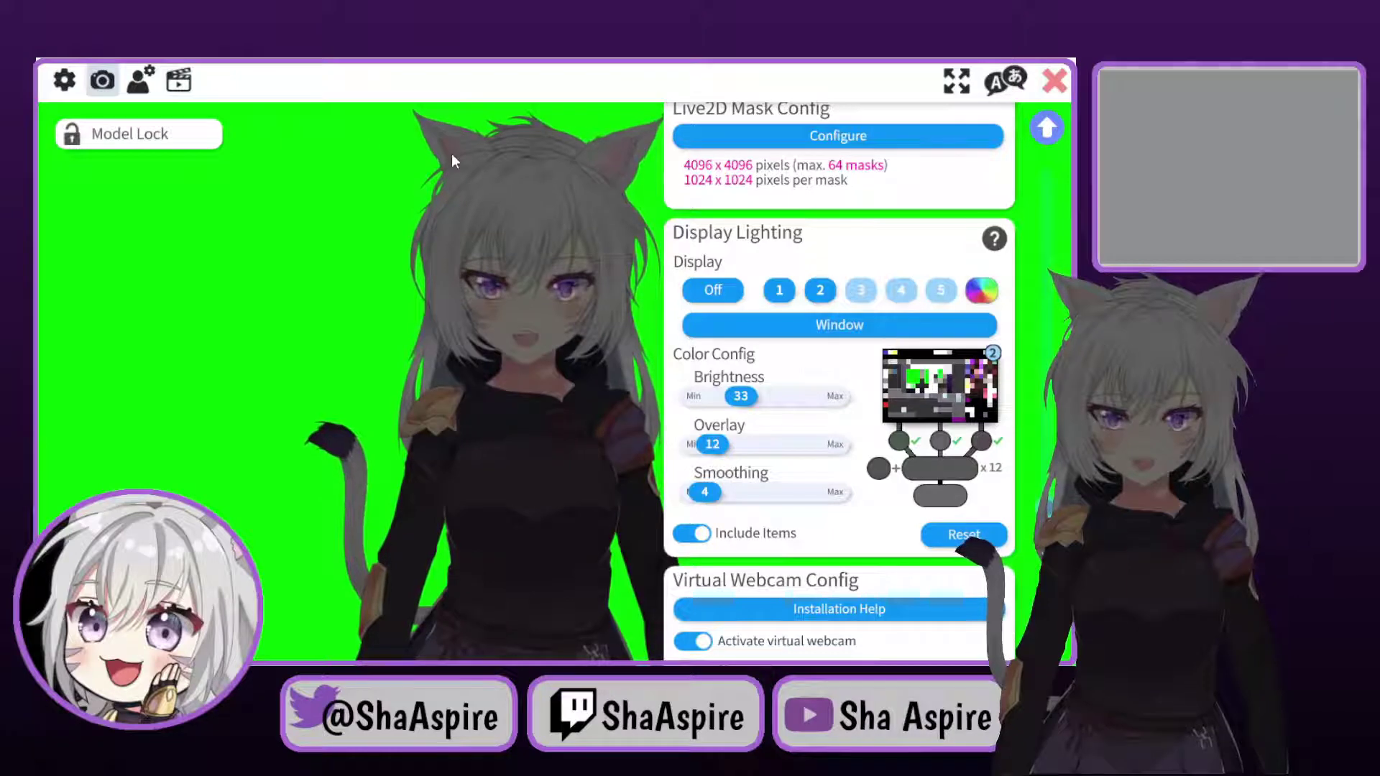
From the model settings, choose 'Customize scene lighting for ArtMeshes' to list each ArtMesh's lighting strength
click(139, 82)
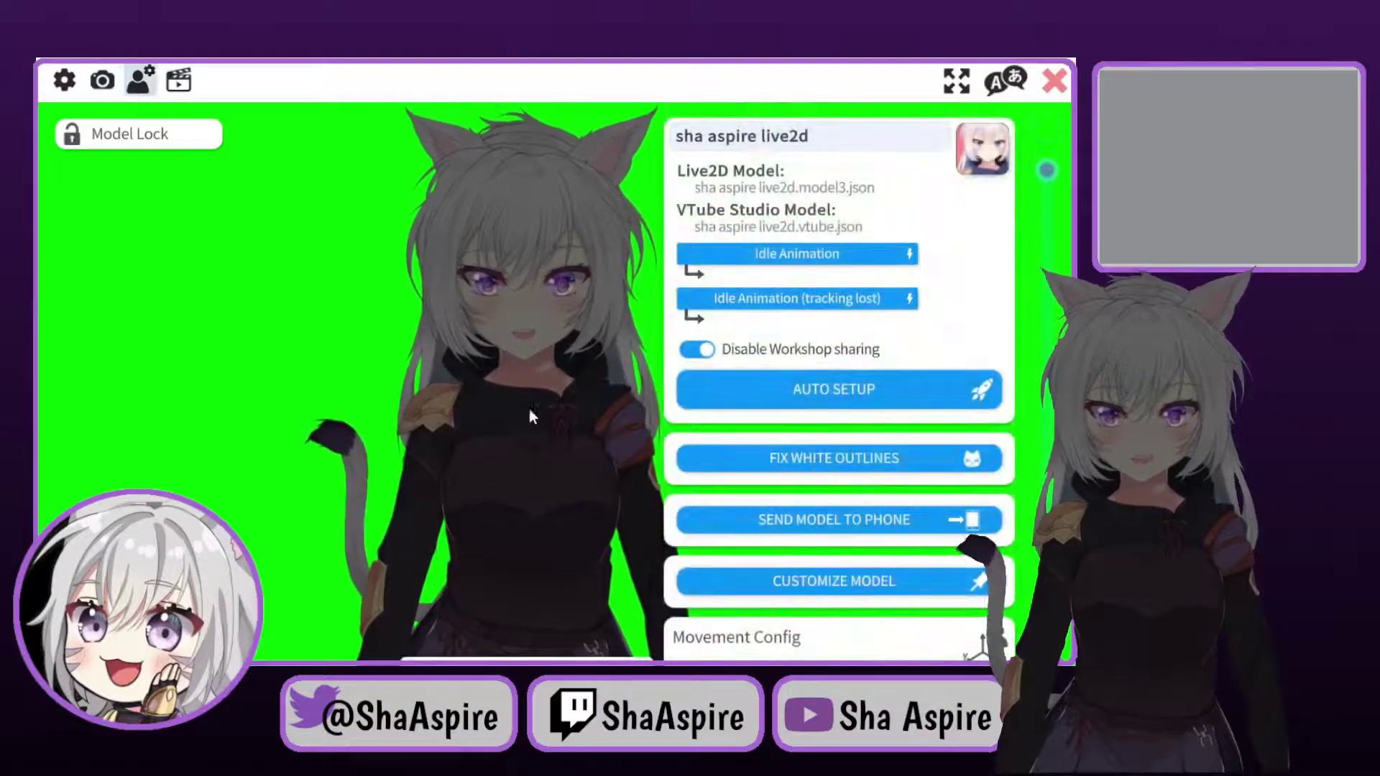
click(856, 584)
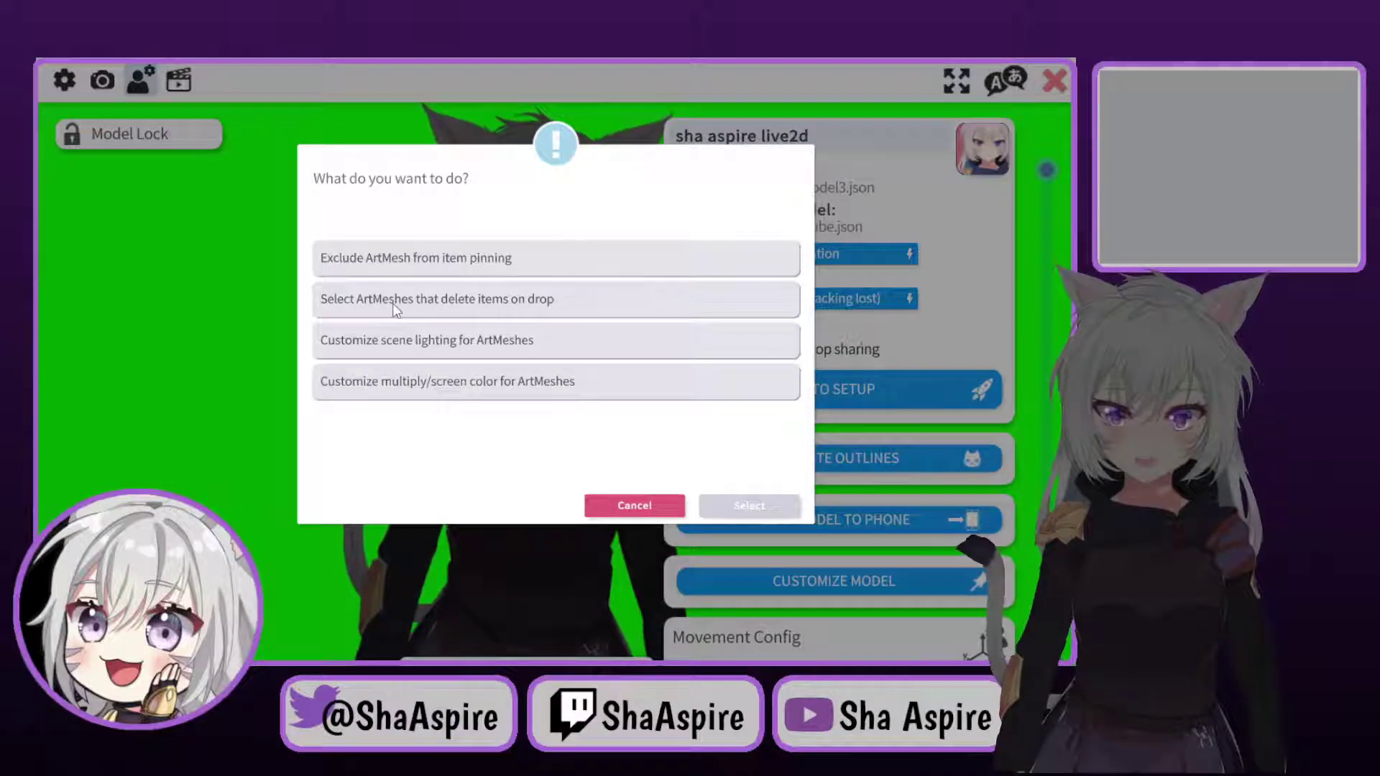
click(416, 353)
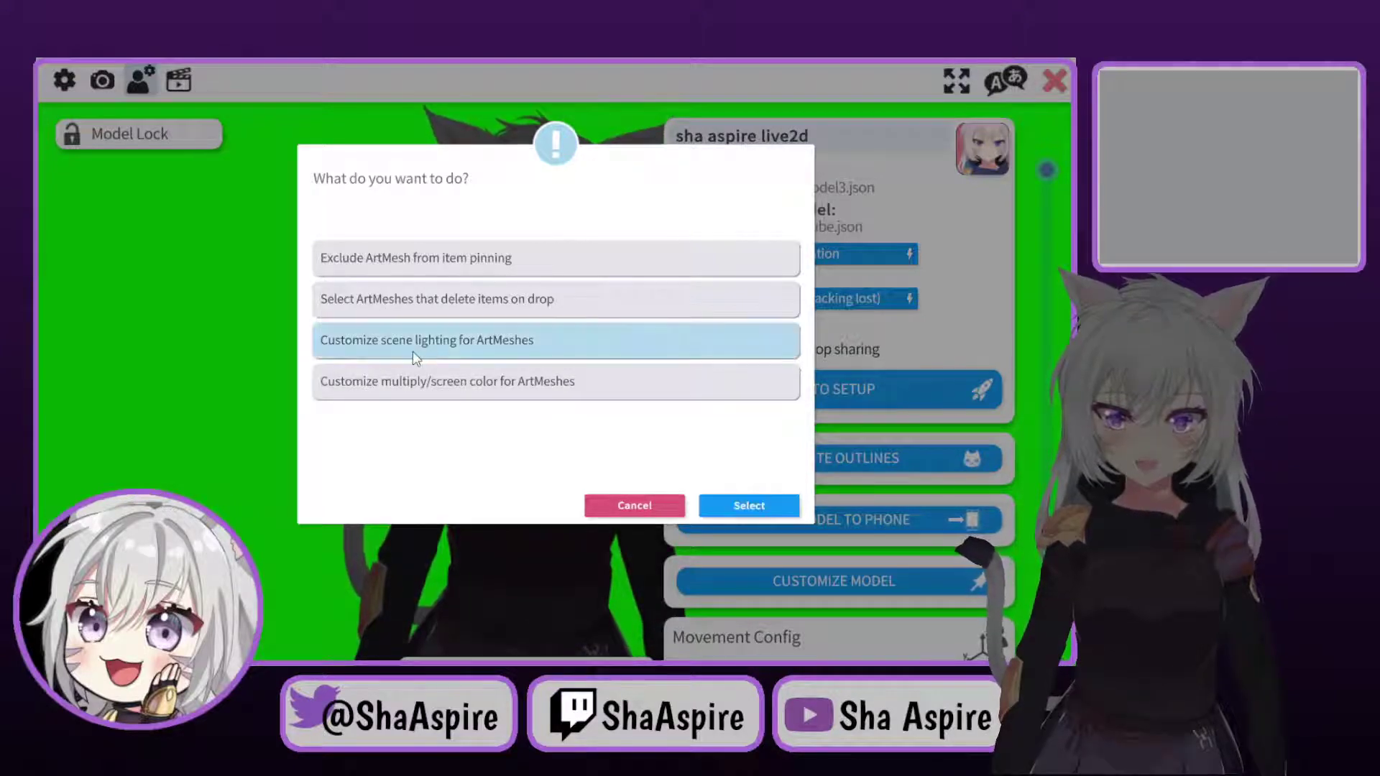
click(729, 503)
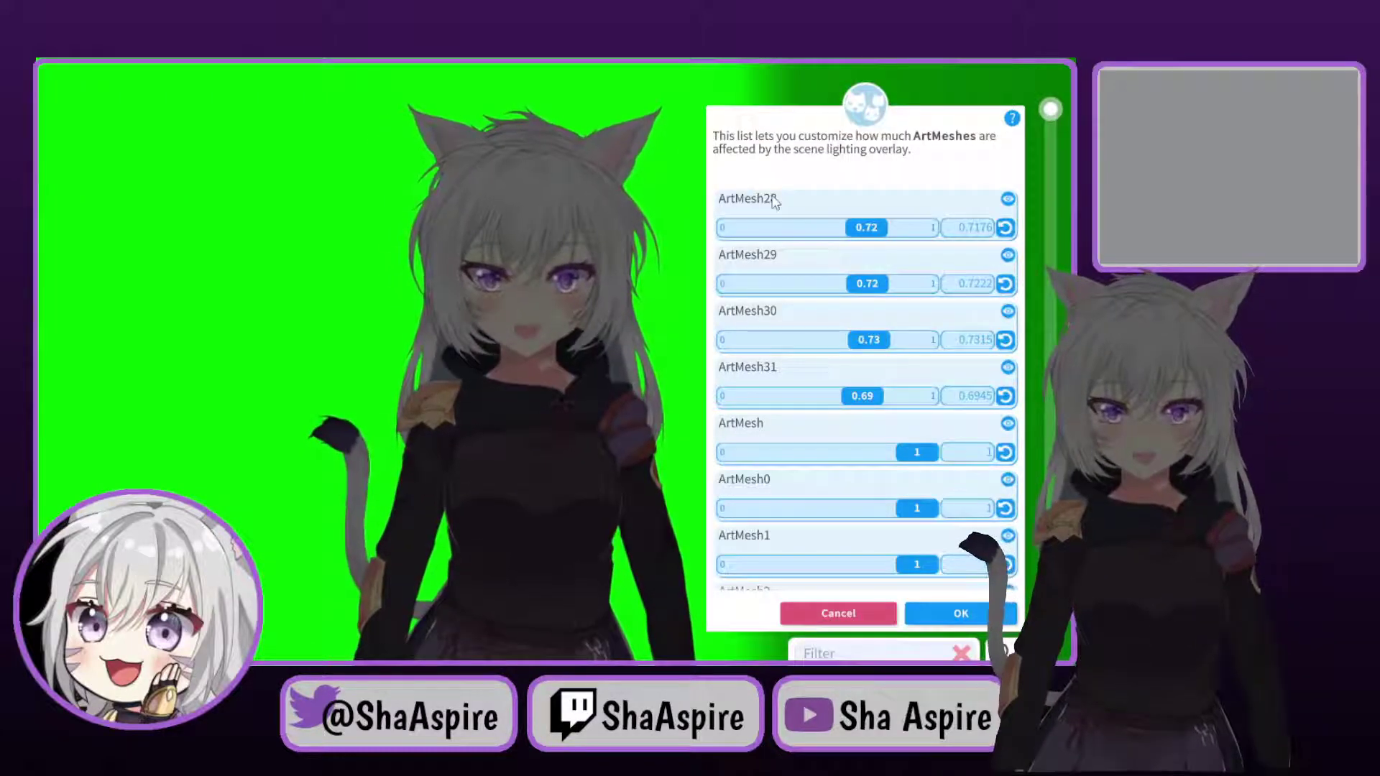
scroll(779, 237, down, 8)
drag(1050, 175, 1052, 107)
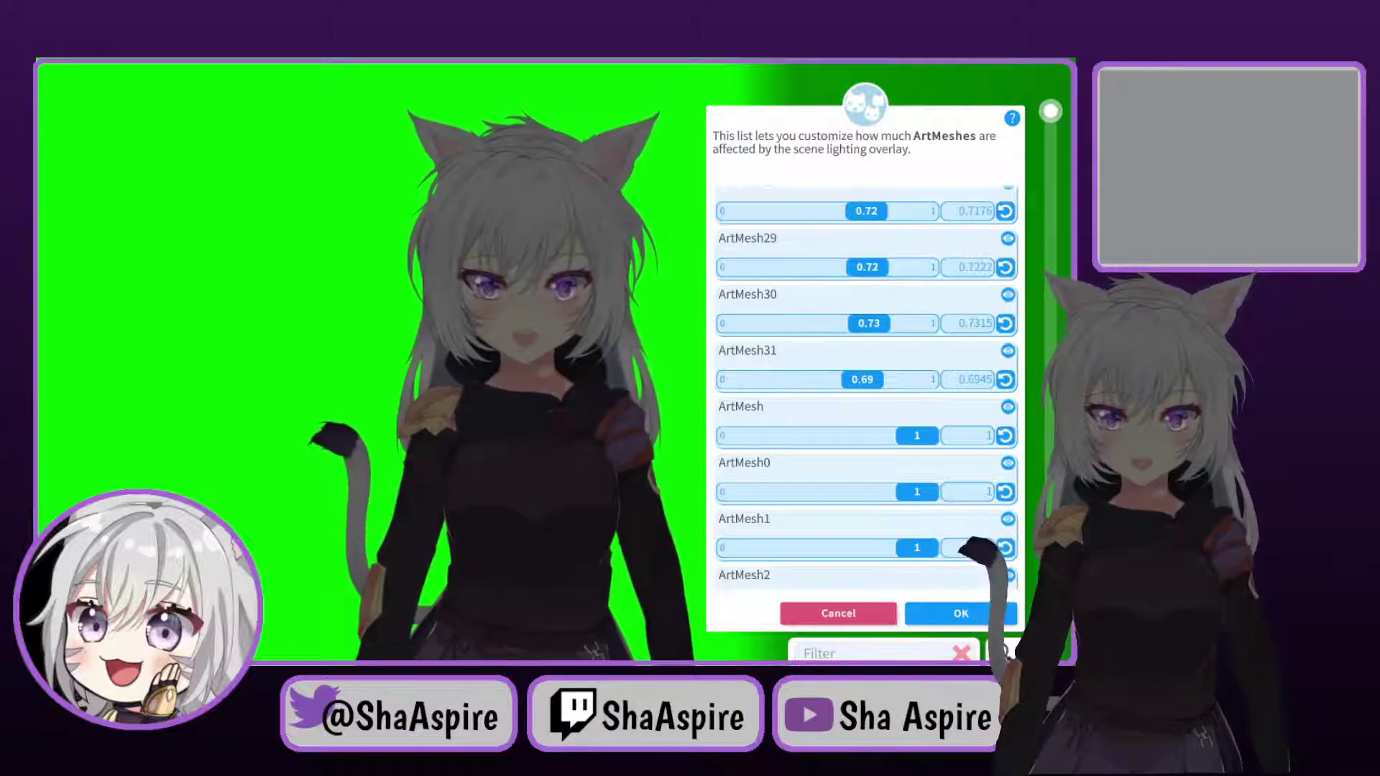
mouse_move(1050, 111)
mouse_down()
mouse_move(1048, 297)
mouse_move(1056, 109)
mouse_up()
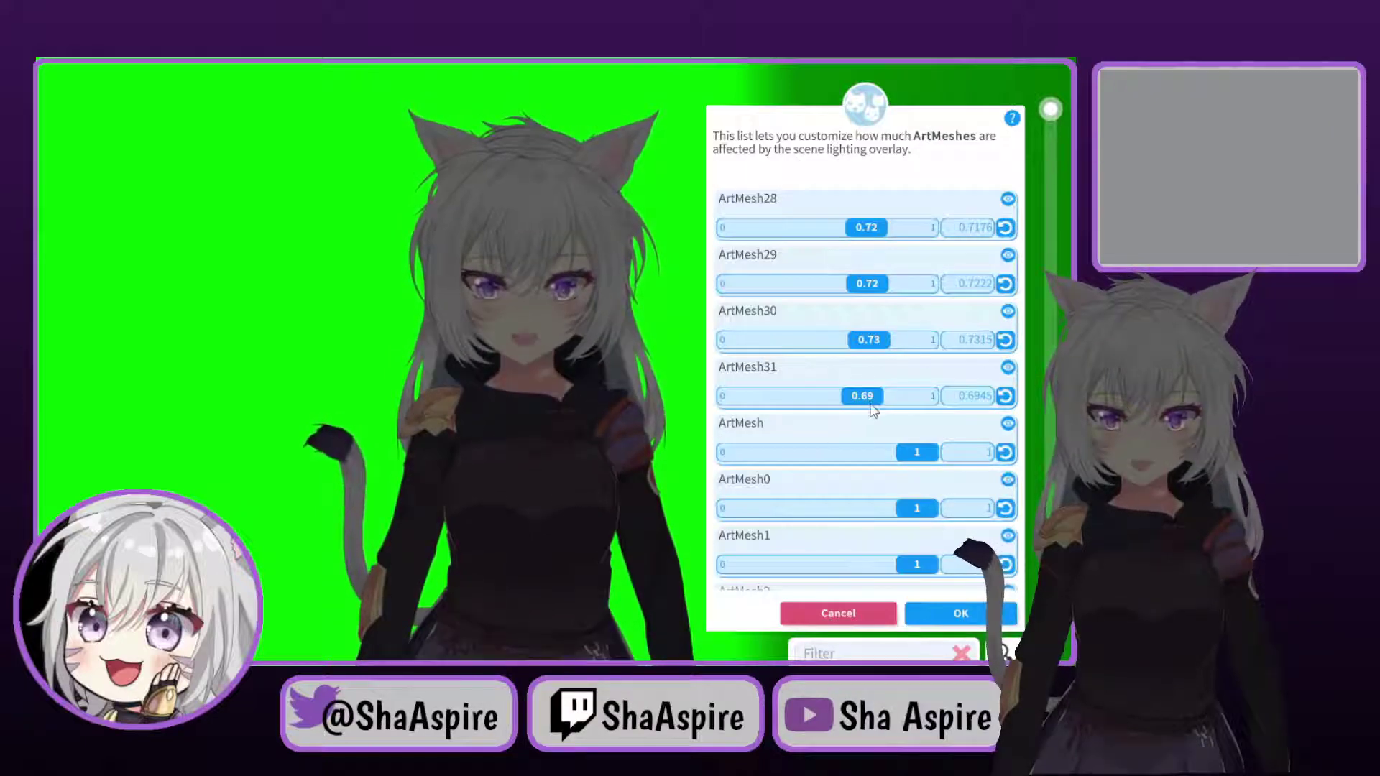
Raise ArtMesh31's lighting strength to about 0.73 and confirm the ArtMesh lighting list with OK
drag(875, 404, 885, 393)
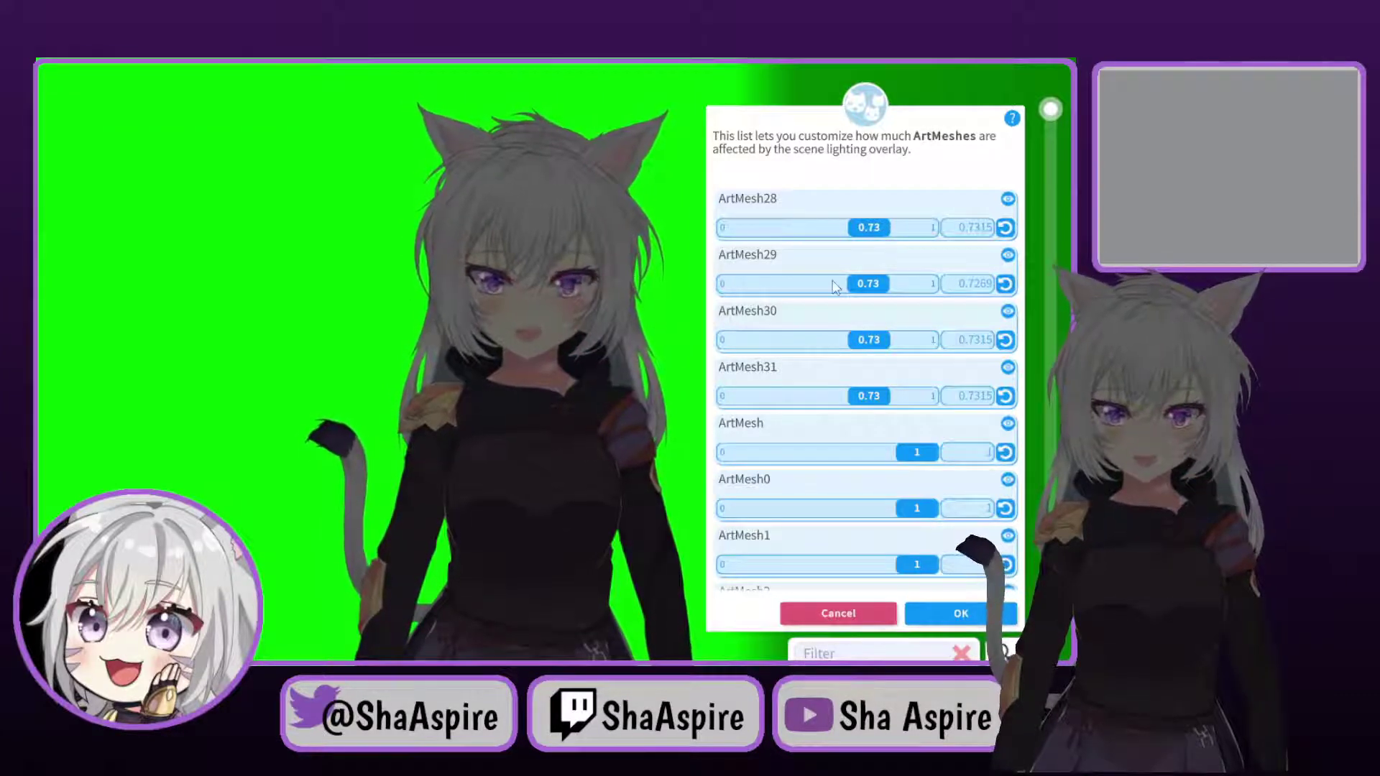
mouse_move(488, 284)
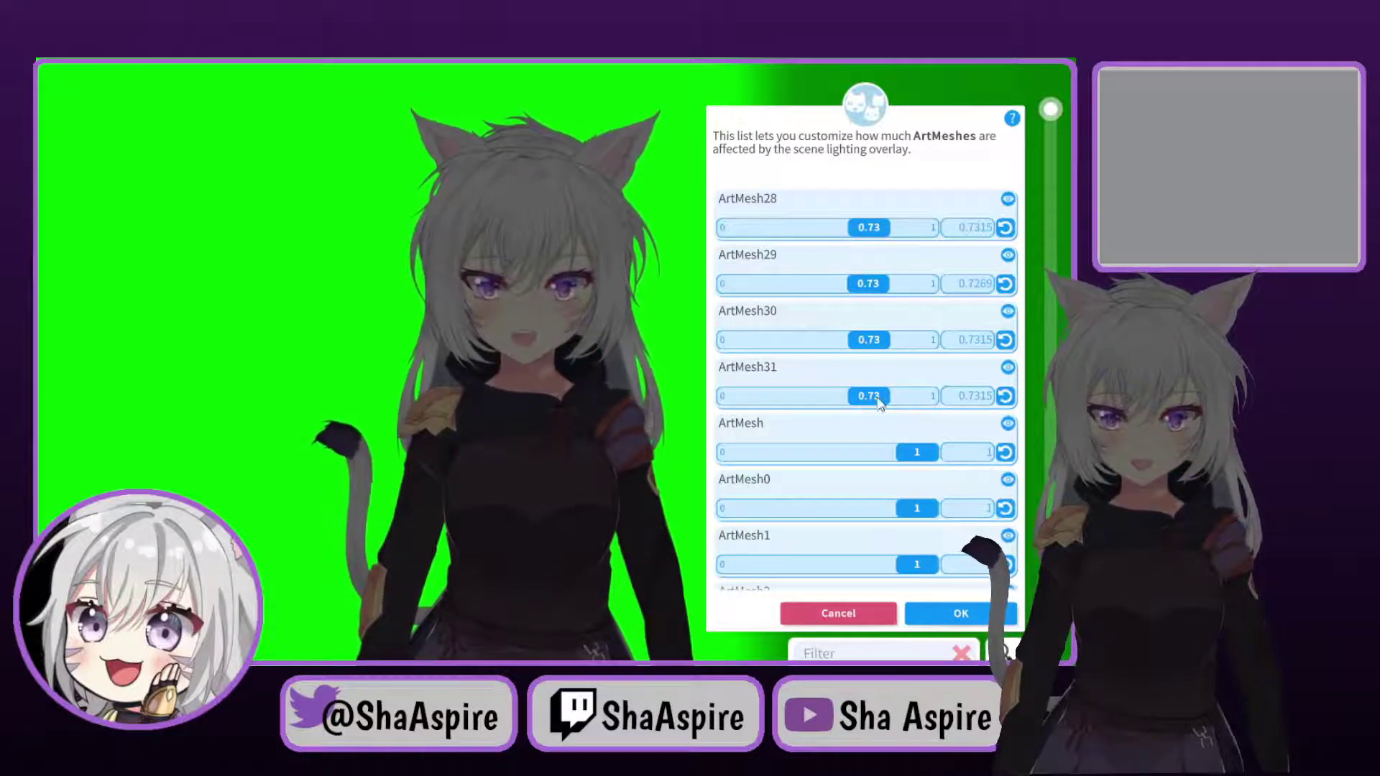
click(980, 615)
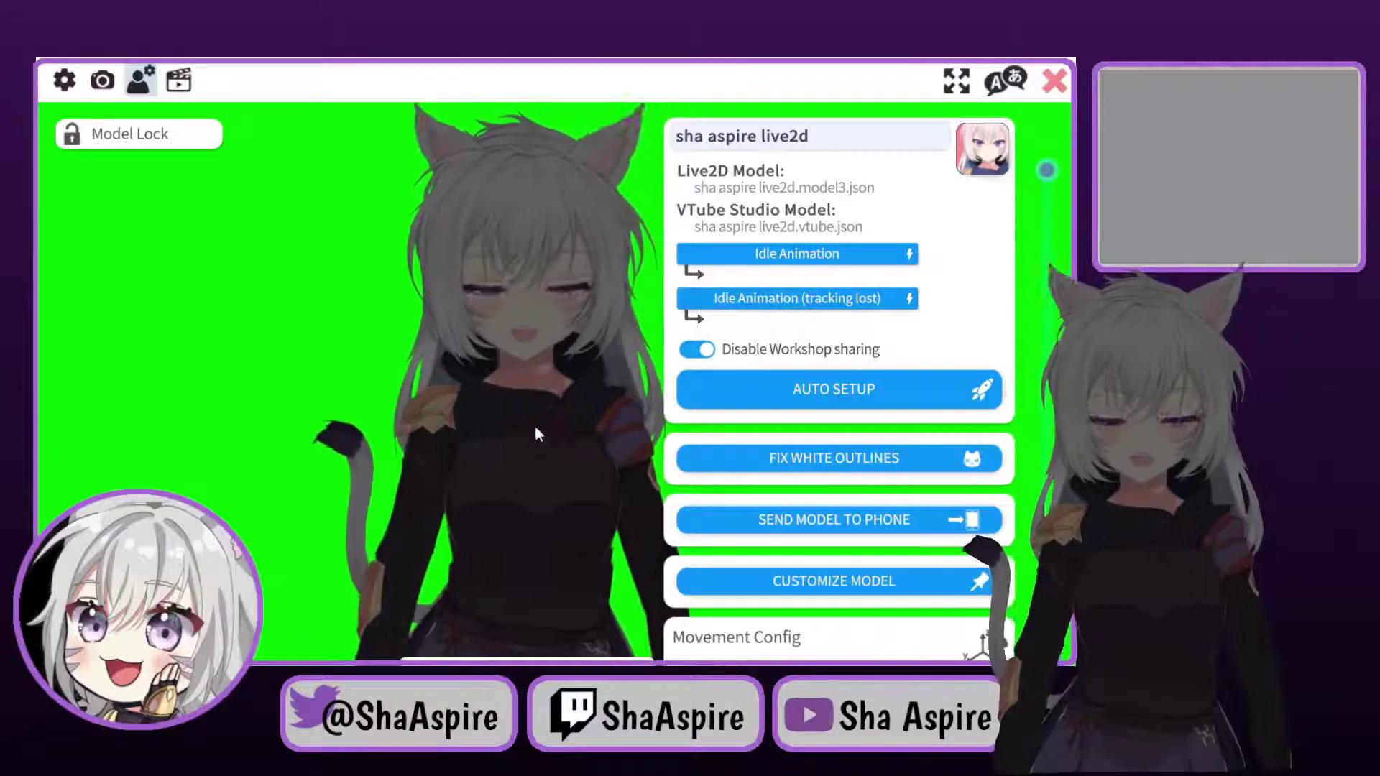
Return to the camera settings and switch Display Lighting off
click(104, 81)
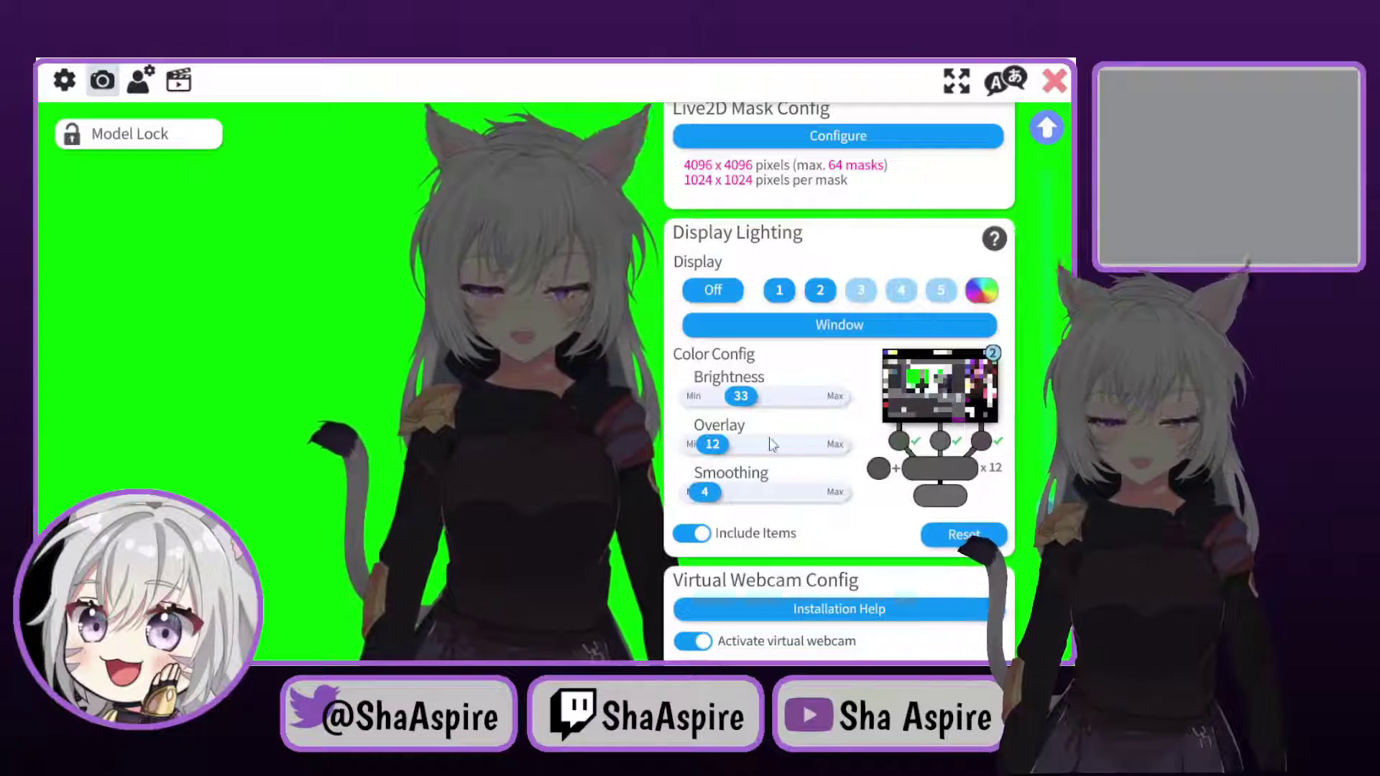
click(715, 292)
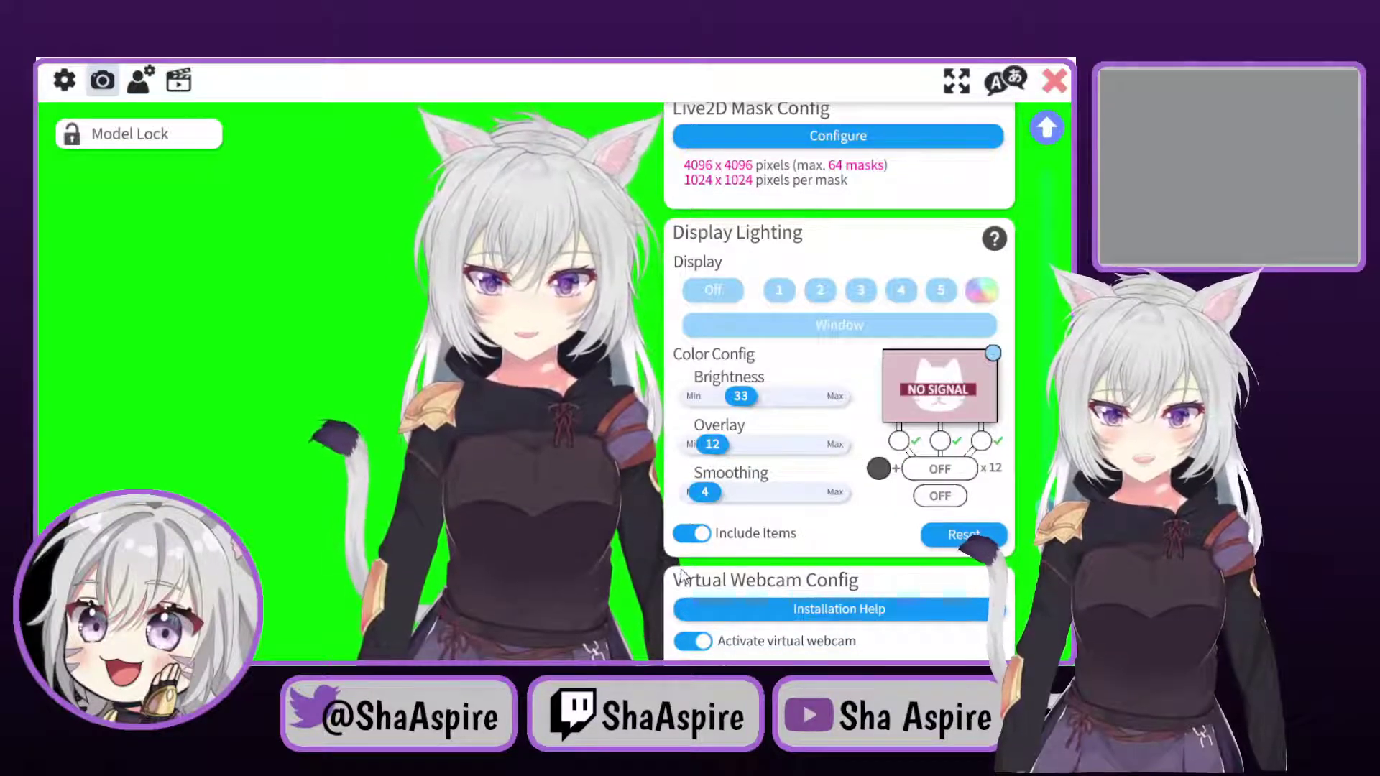